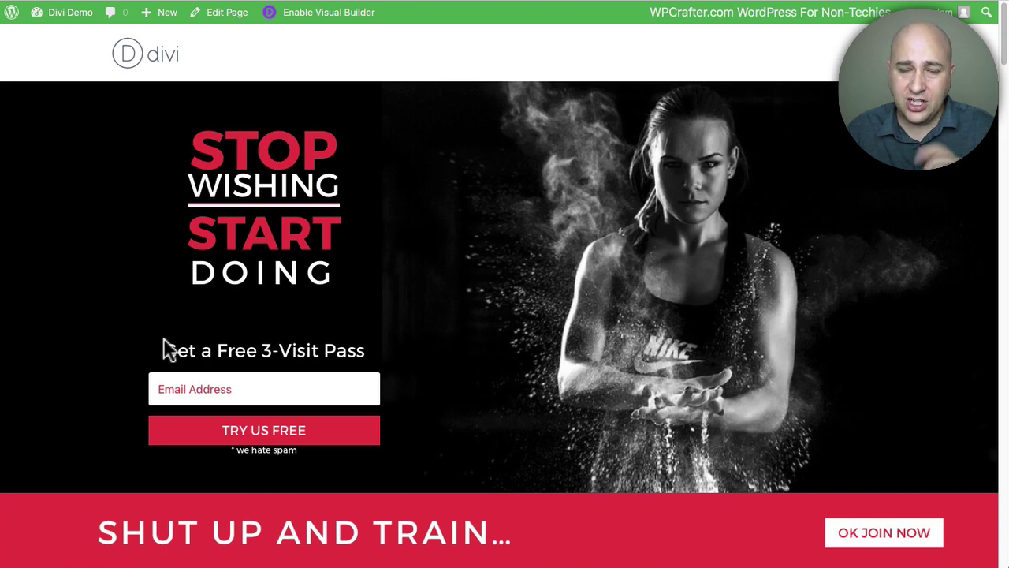
# Step: Inspect the site's footer credit, and open the footer's Bottom Bar settings in the theme customizer with the page footer in preview
pyautogui.scroll(-20, 325, 320)
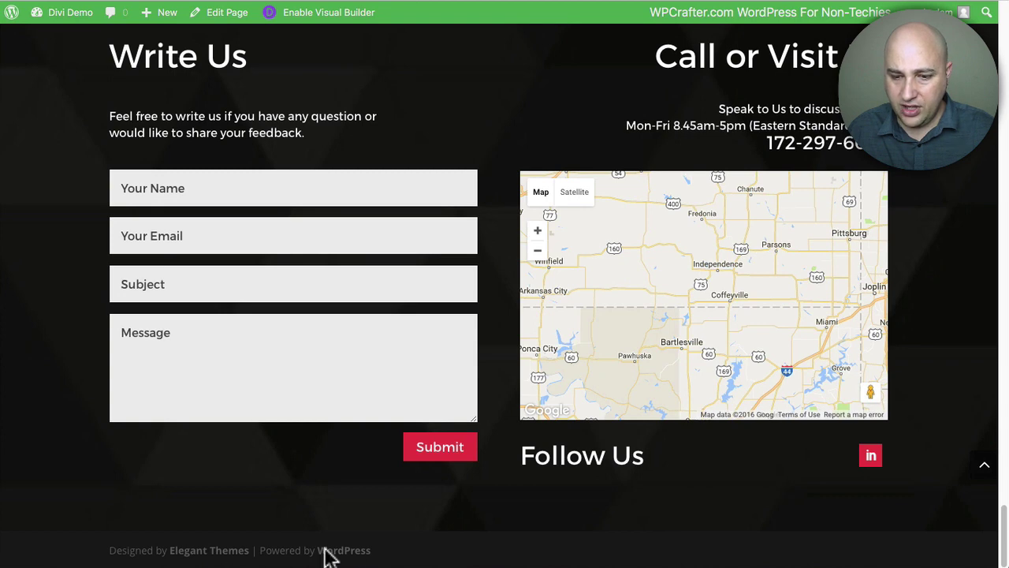
pyautogui.click(72, 552)
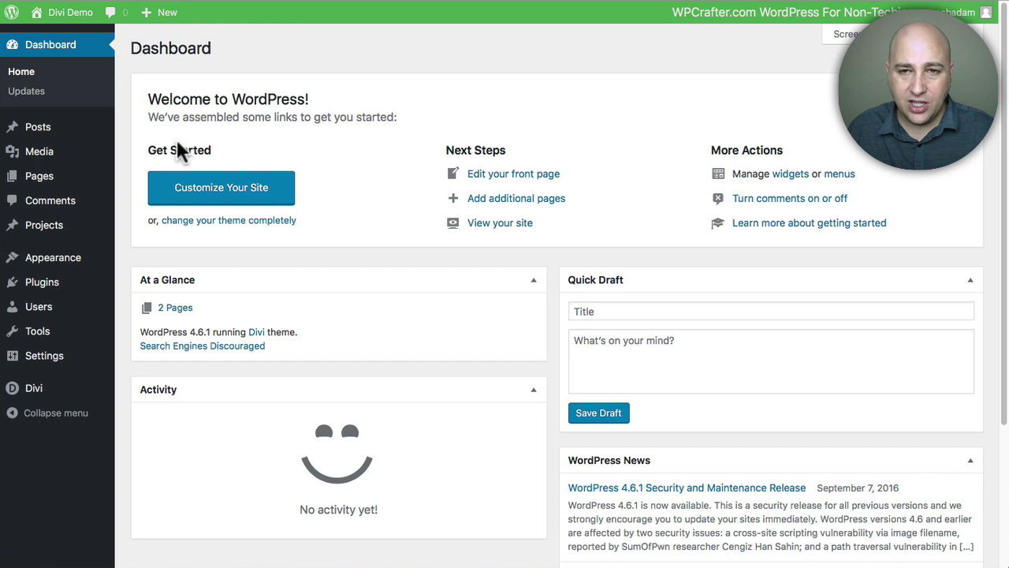
pyautogui.moveTo(79, 264)
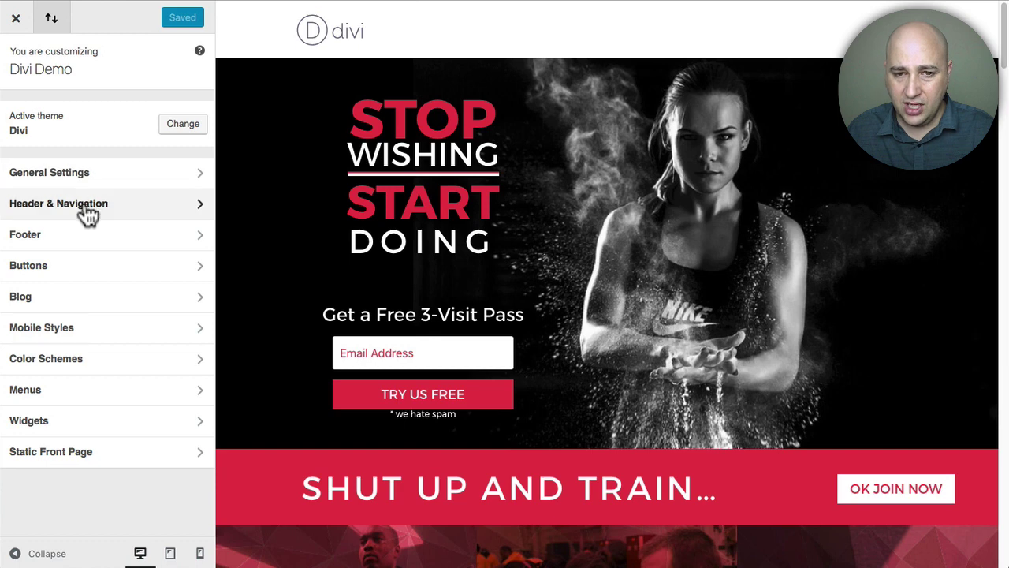
pyautogui.click(83, 238)
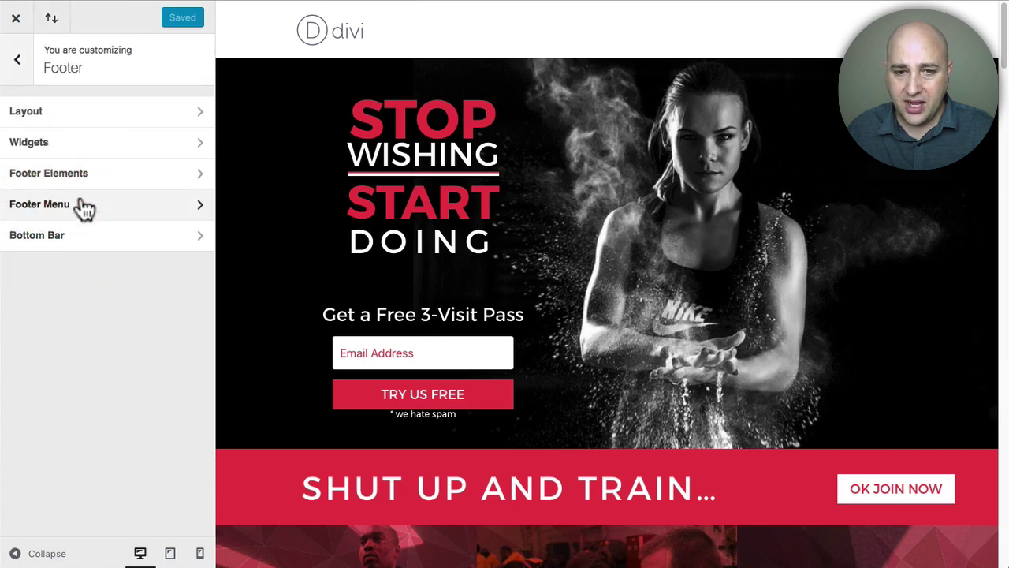
pyautogui.click(64, 241)
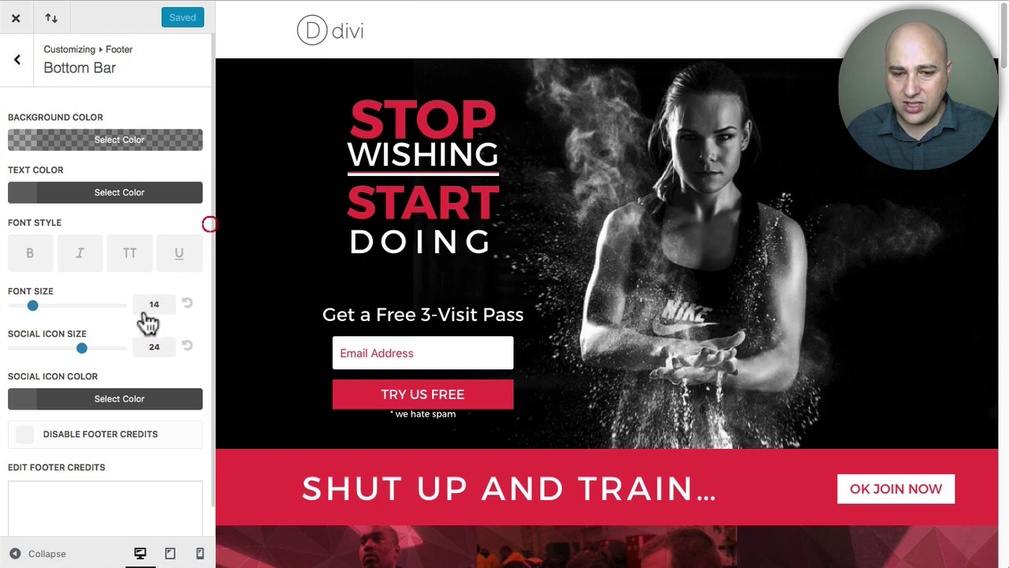
pyautogui.scroll(-1, 35, 454)
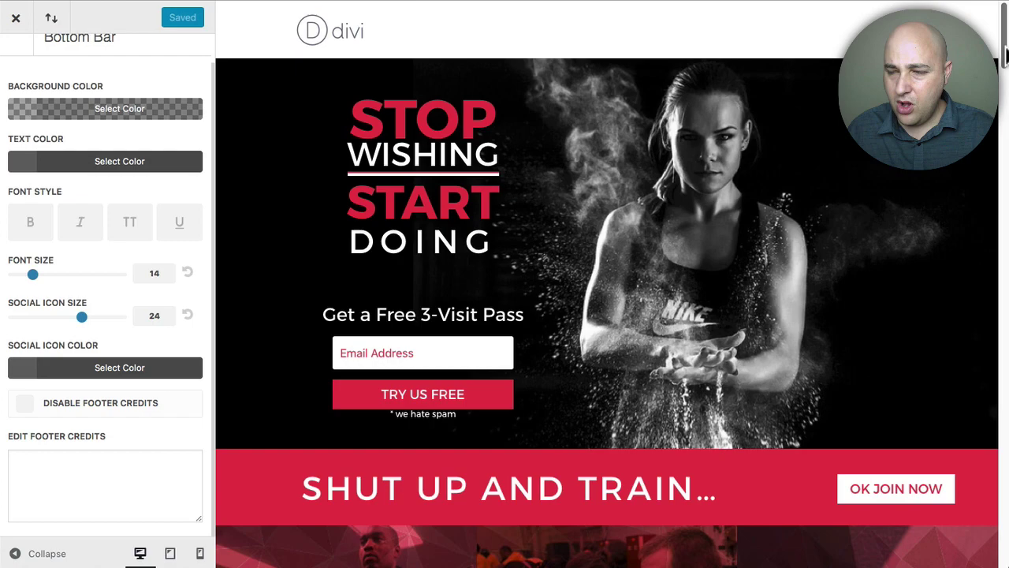
pyautogui.moveTo(1004, 59); pyautogui.dragTo(1004, 556)
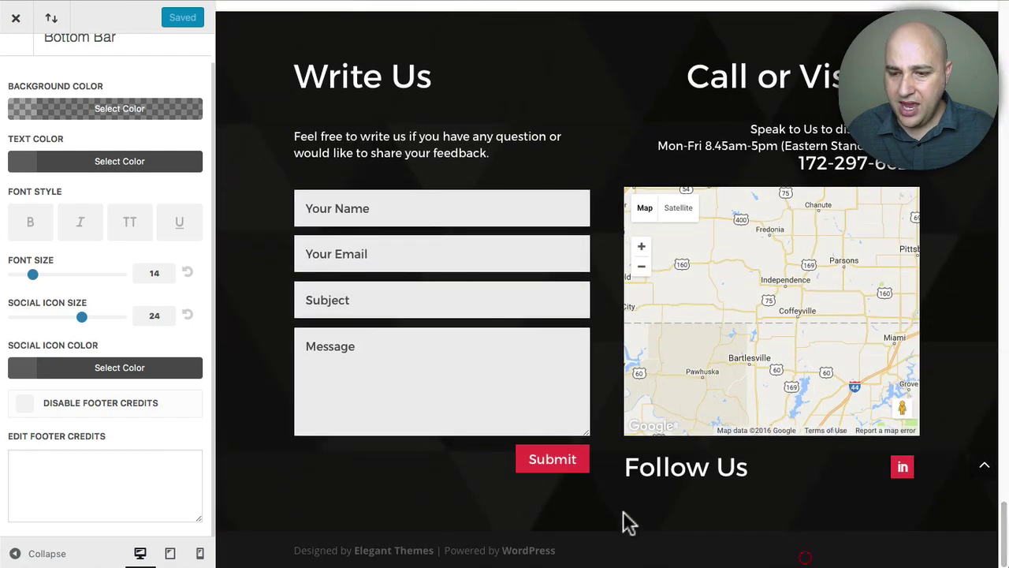
# Step: Try "Bye bye" as the footer credits text and leave the customizer without saving
pyautogui.click(112, 470)
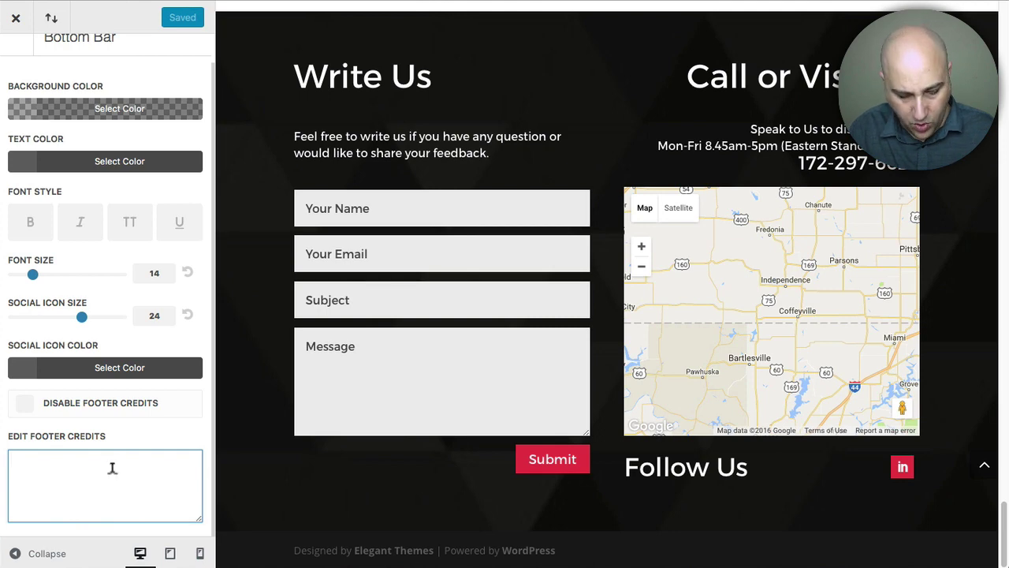
pyautogui.write('Bye bye')
pyautogui.click(33, 458)
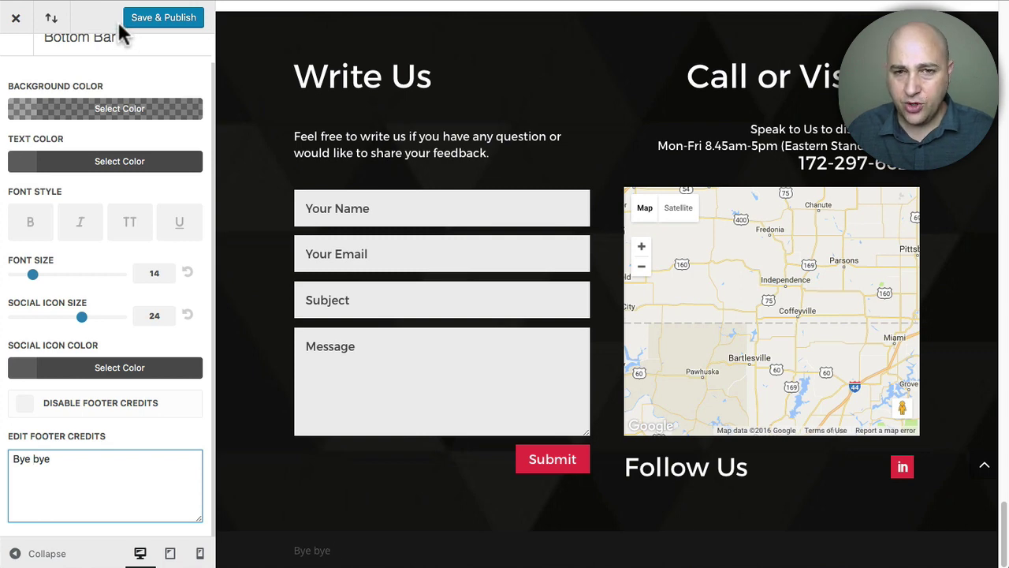
pyautogui.click(19, 18)
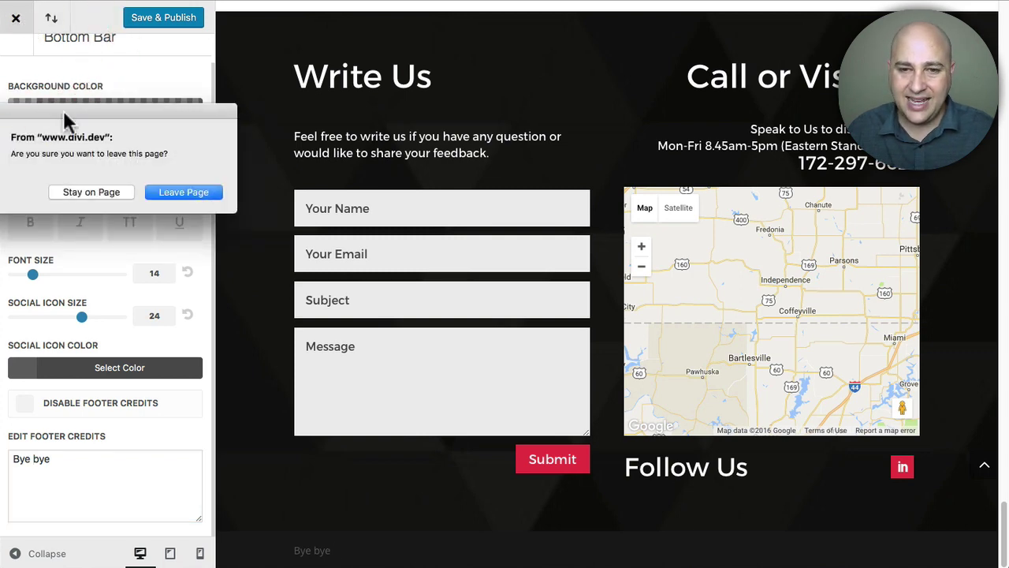
pyautogui.click(181, 193)
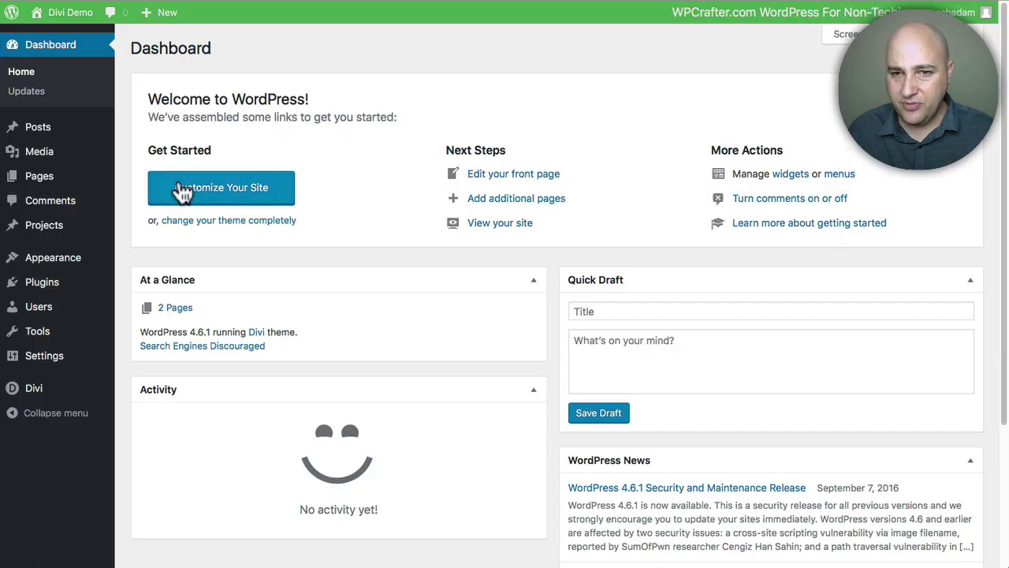
# Step: Start a new WordPress page and switch its content editor to visual mode
pyautogui.click(45, 179)
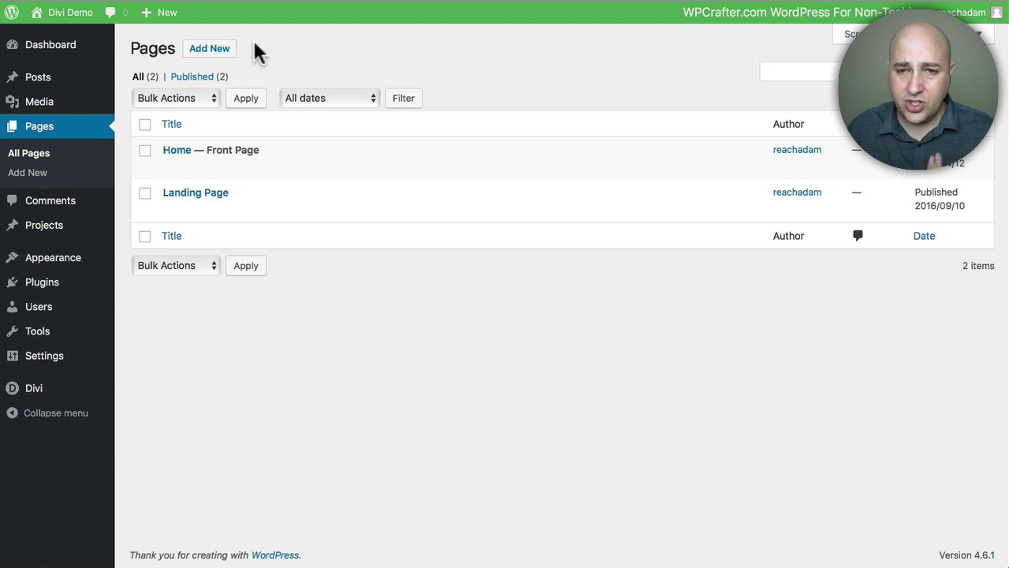
pyautogui.click(215, 49)
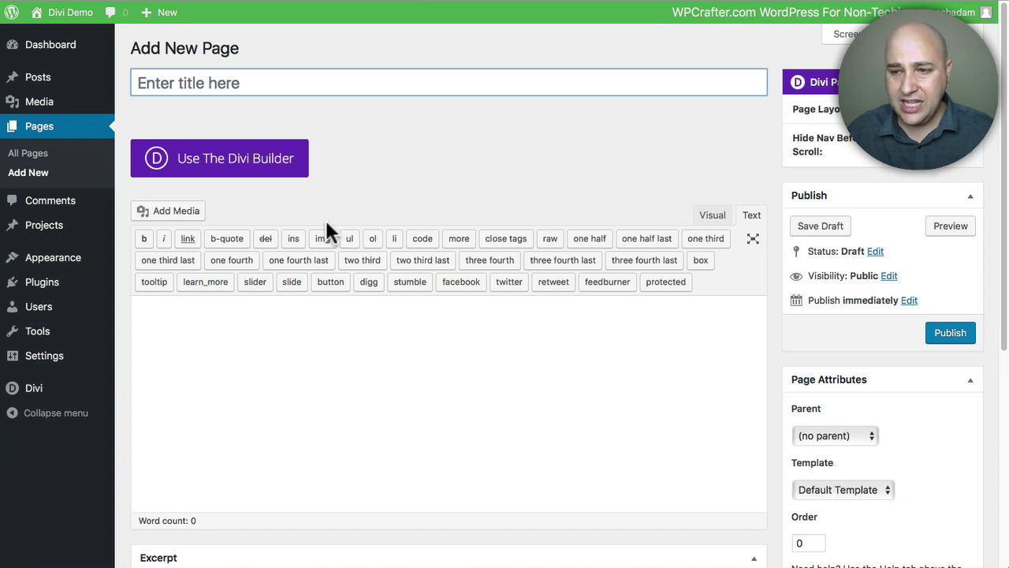
pyautogui.click(709, 215)
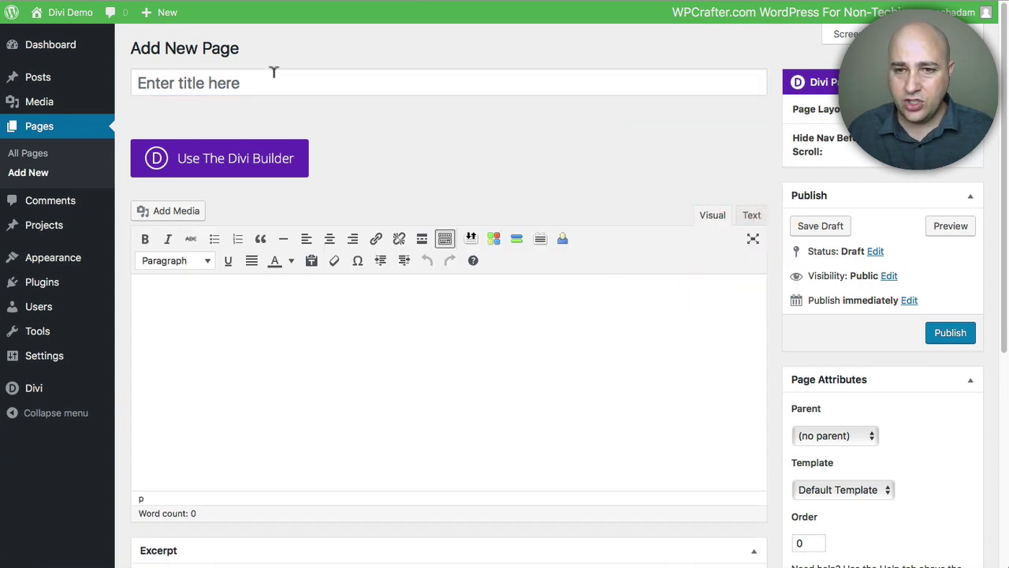
# Step: Enter the year range "2013 - 2017" in the new page's content
pyautogui.click(271, 339)
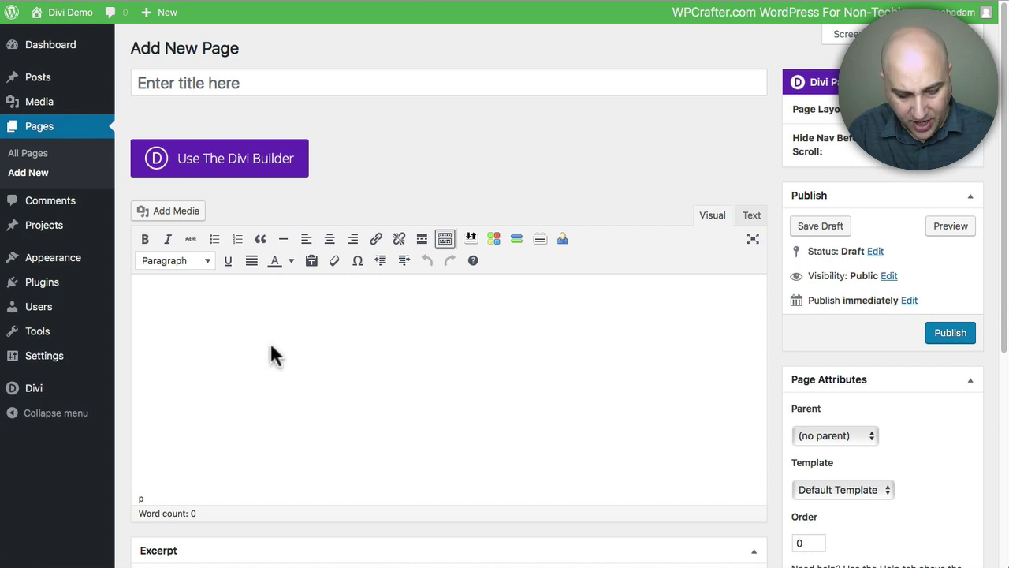
pyautogui.write('2016')
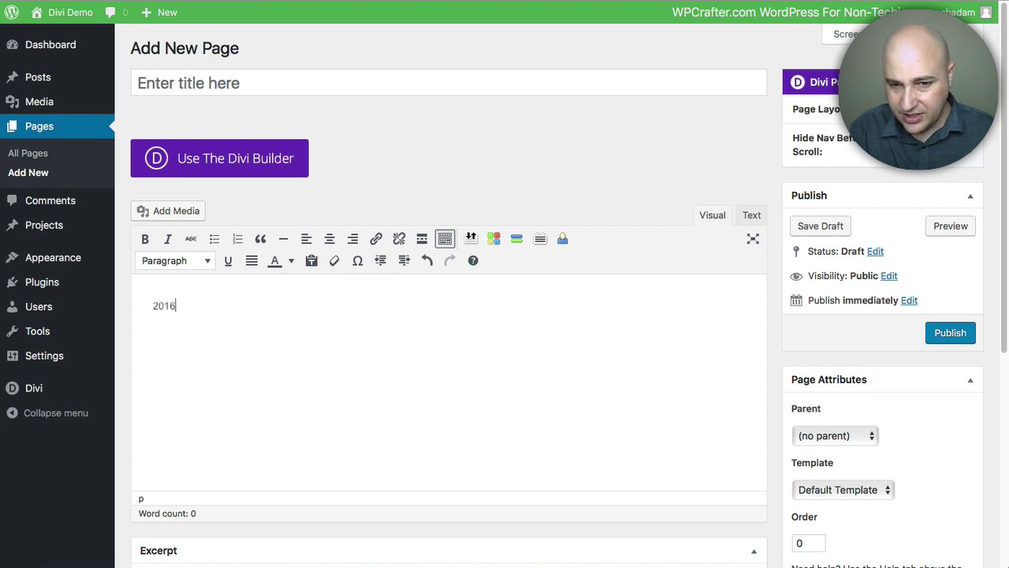
pyautogui.press('BackSpace')
pyautogui.write('7')
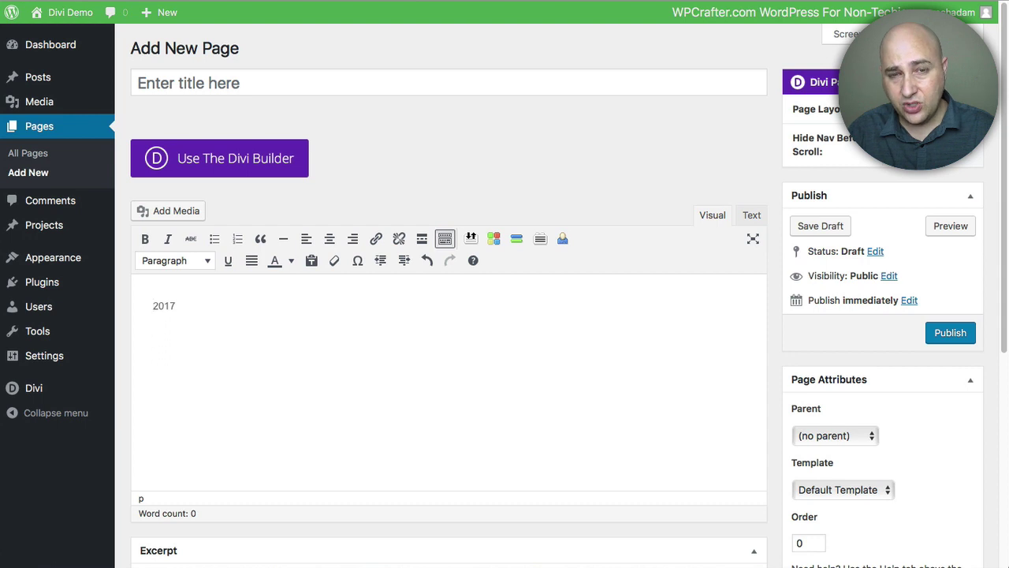
pyautogui.write('2013 -')
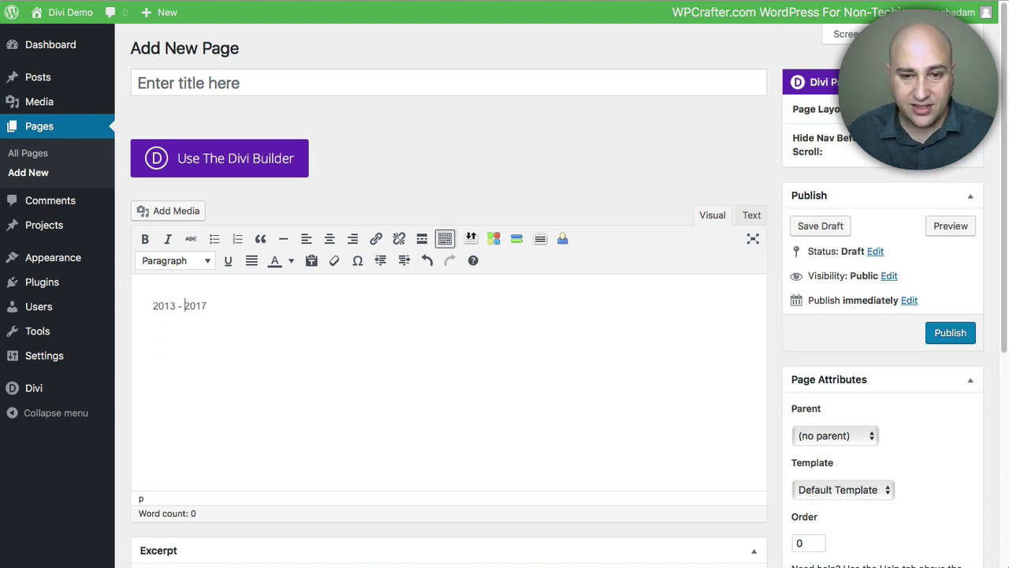
pyautogui.press('Right')
pyautogui.press('Right')
pyautogui.press('Right')
pyautogui.press('Right')
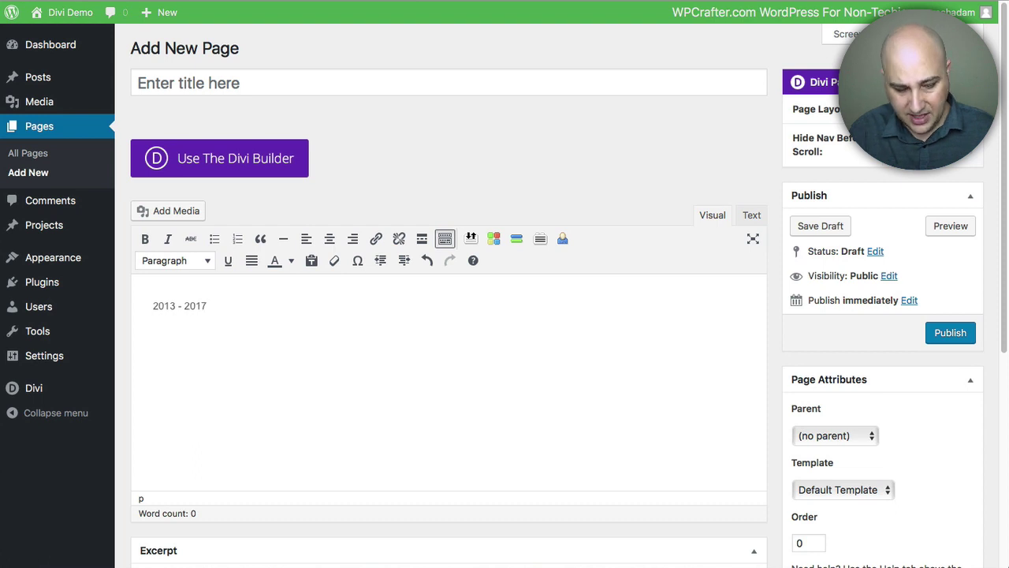
# Step: Add the text "Divi Demo Site" after the year range
pyautogui.write('Devi')
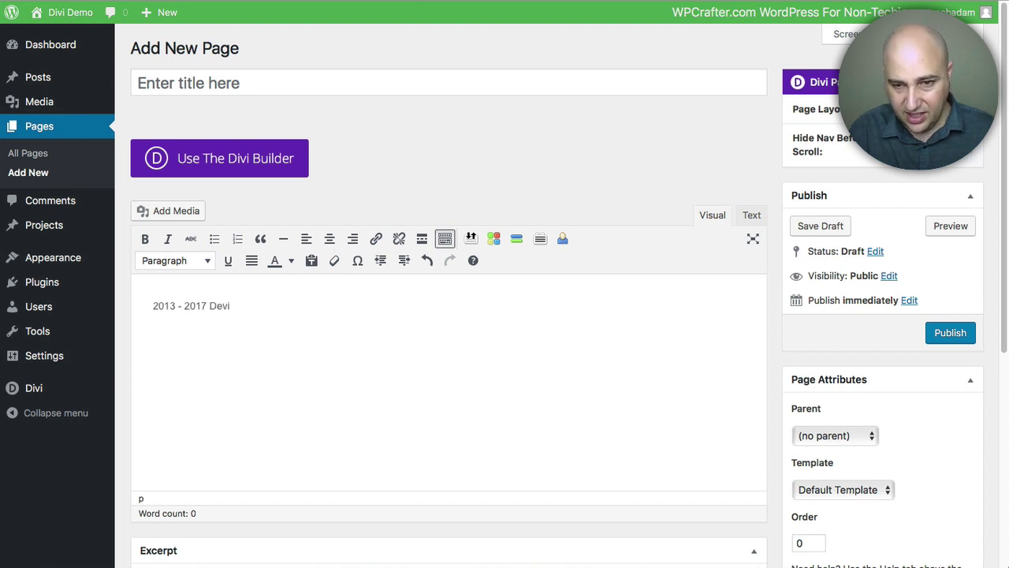
pyautogui.press('BackSpace')
pyautogui.press('BackSpace')
pyautogui.press('BackSpace')
pyautogui.write('ivi Demo Site')
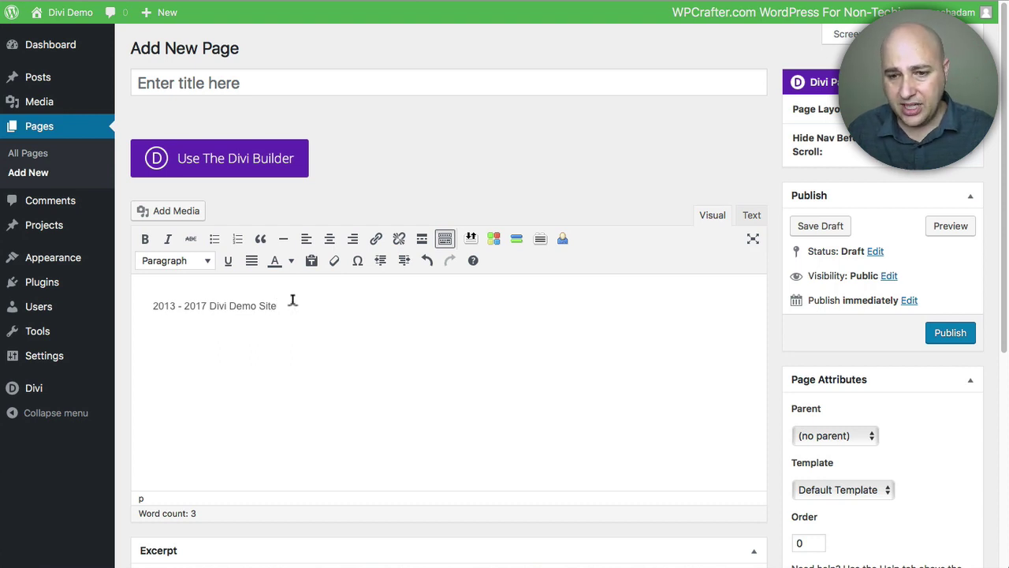
pyautogui.click(278, 304)
pyautogui.moveTo(277, 305); pyautogui.dragTo(230, 304)
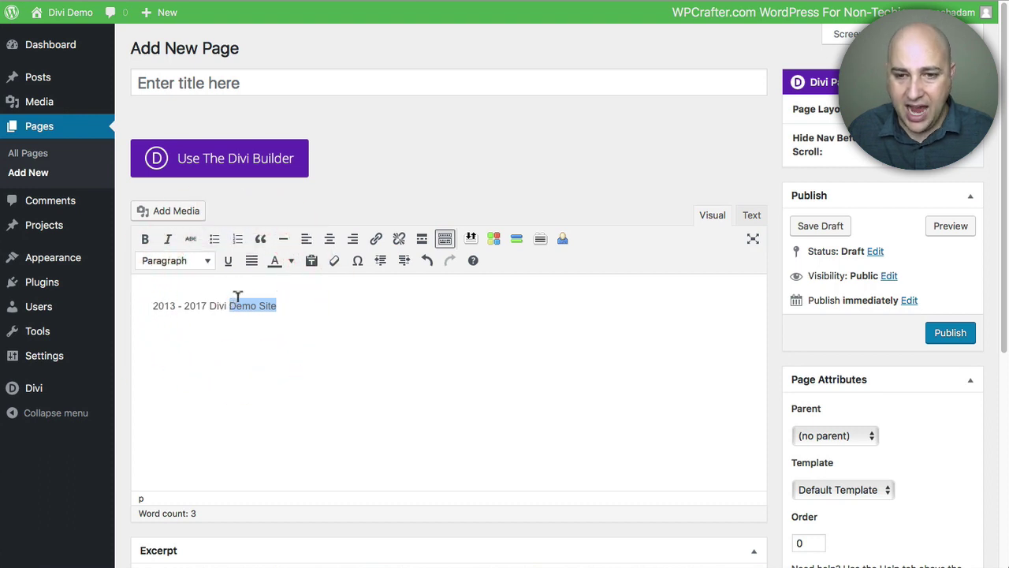
pyautogui.click(376, 240)
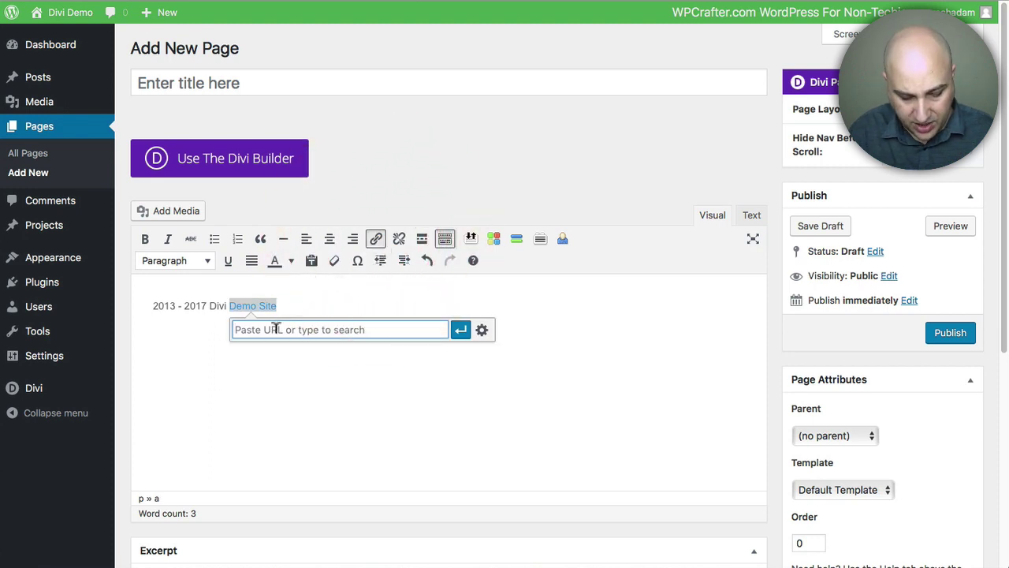
pyautogui.write('http://google.com')
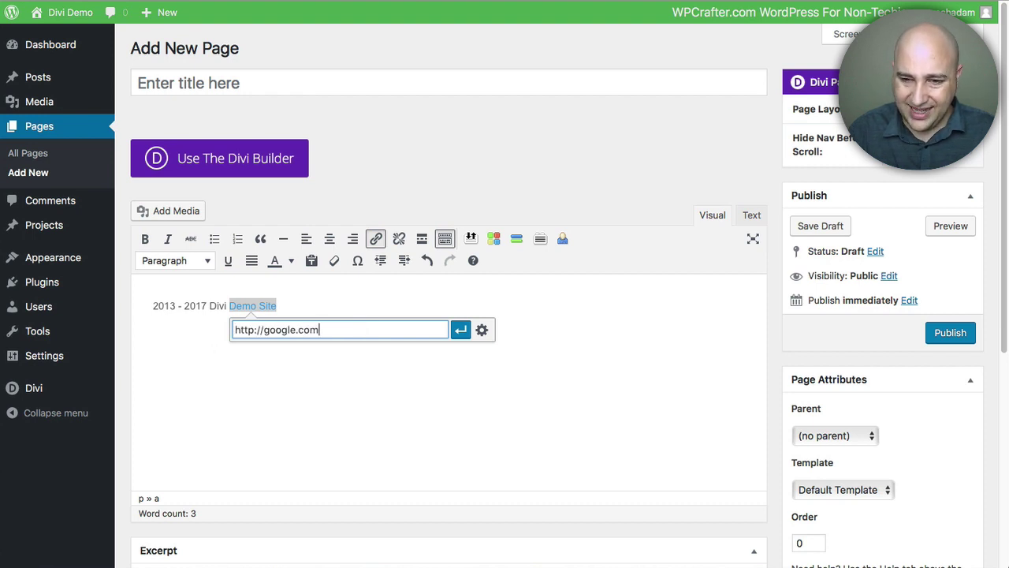
pyautogui.press('Return')
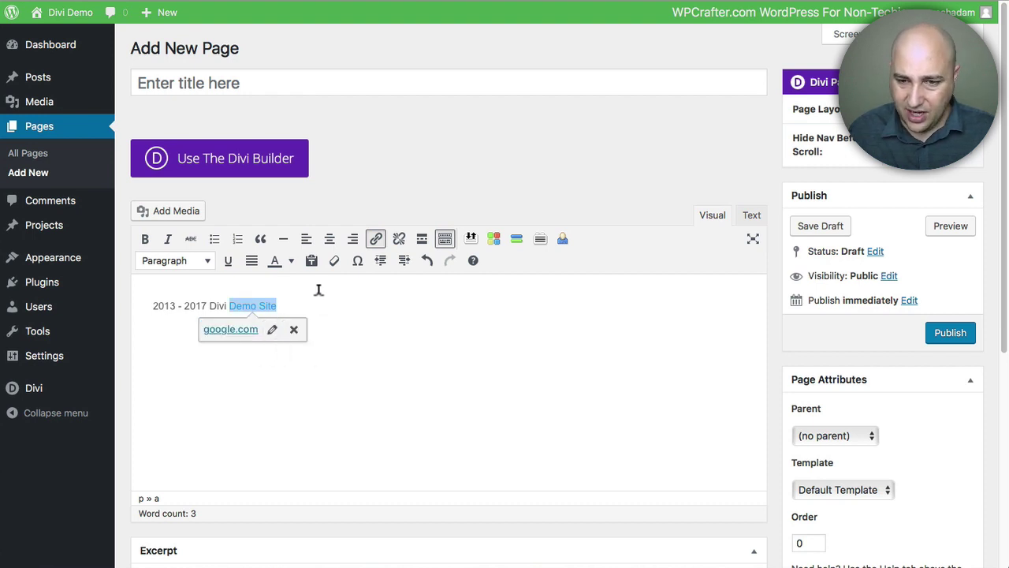
pyautogui.click(412, 343)
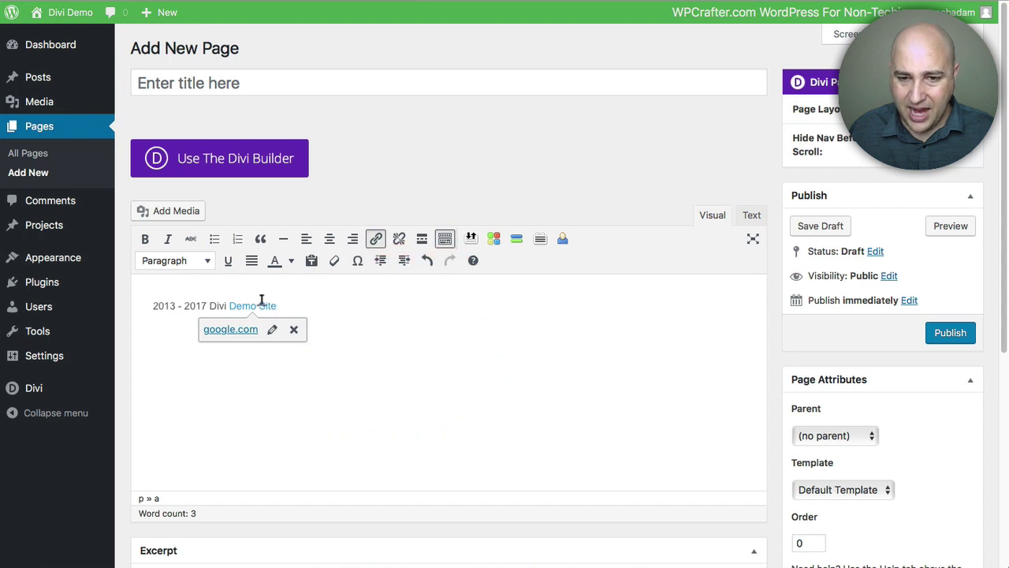
pyautogui.click(403, 307)
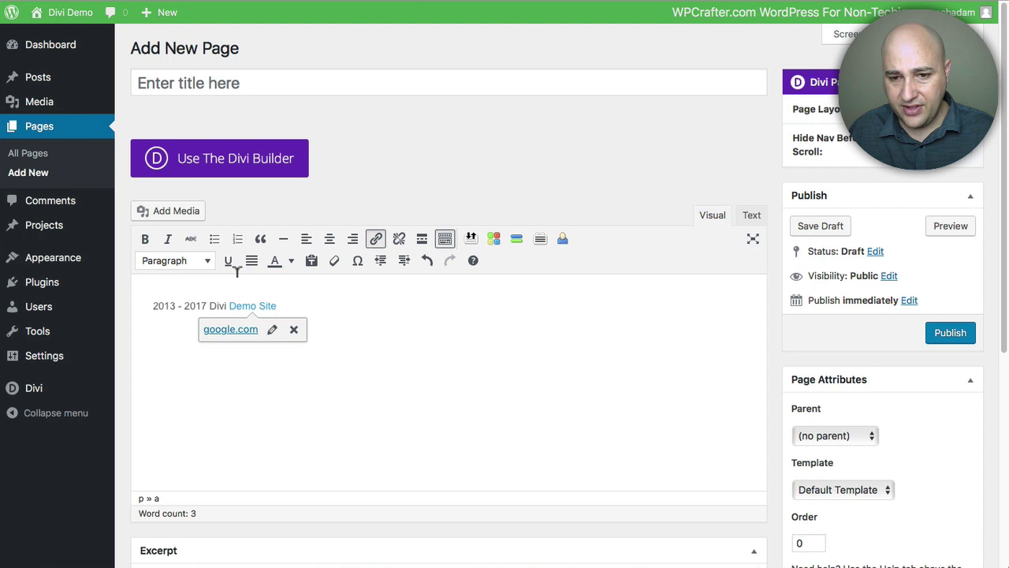
# Step: Make the year range "2013 - 2017" bold and the word "Divi" italic
pyautogui.click(213, 296)
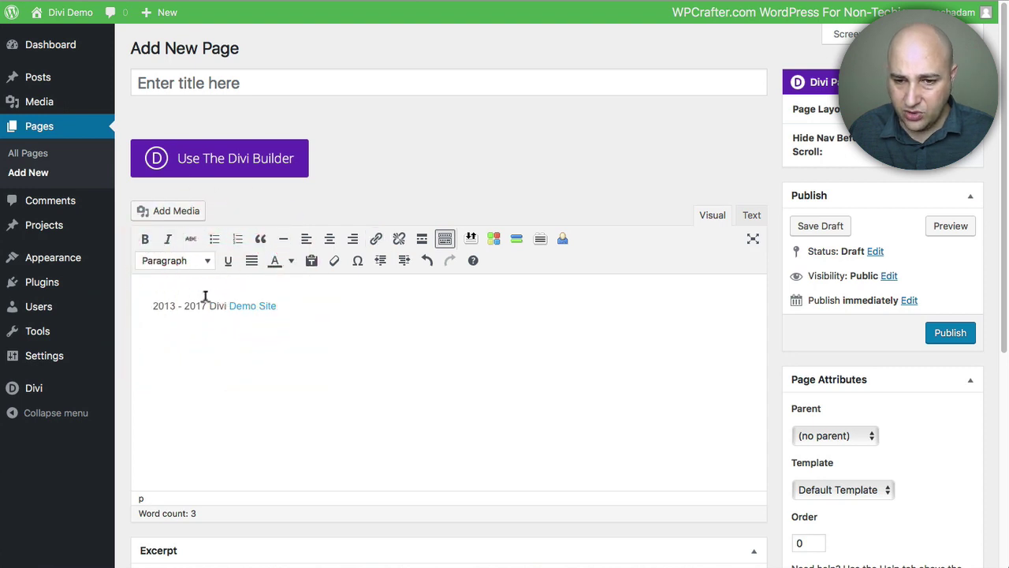
pyautogui.moveTo(208, 299); pyautogui.dragTo(146, 296)
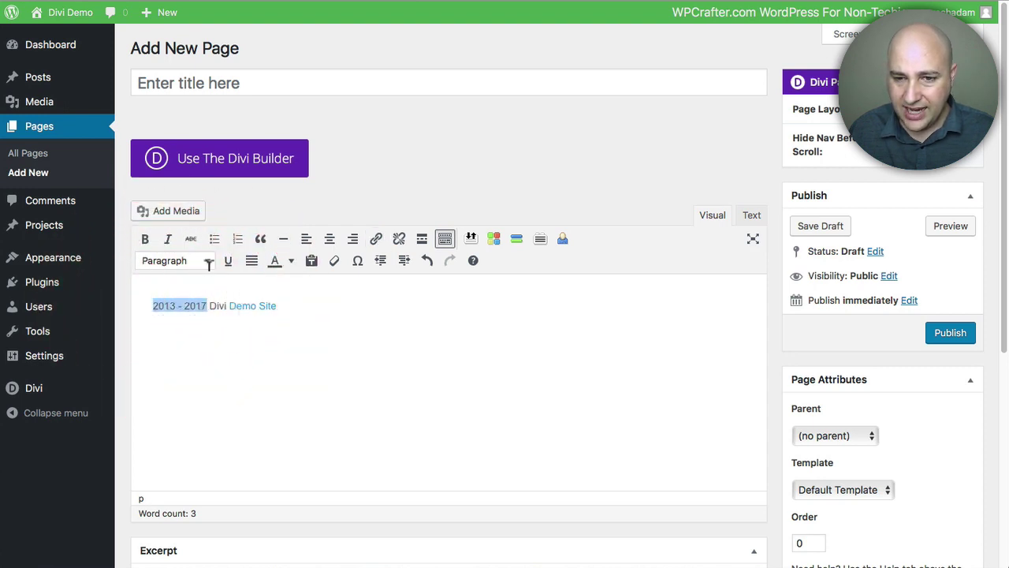
pyautogui.click(145, 239)
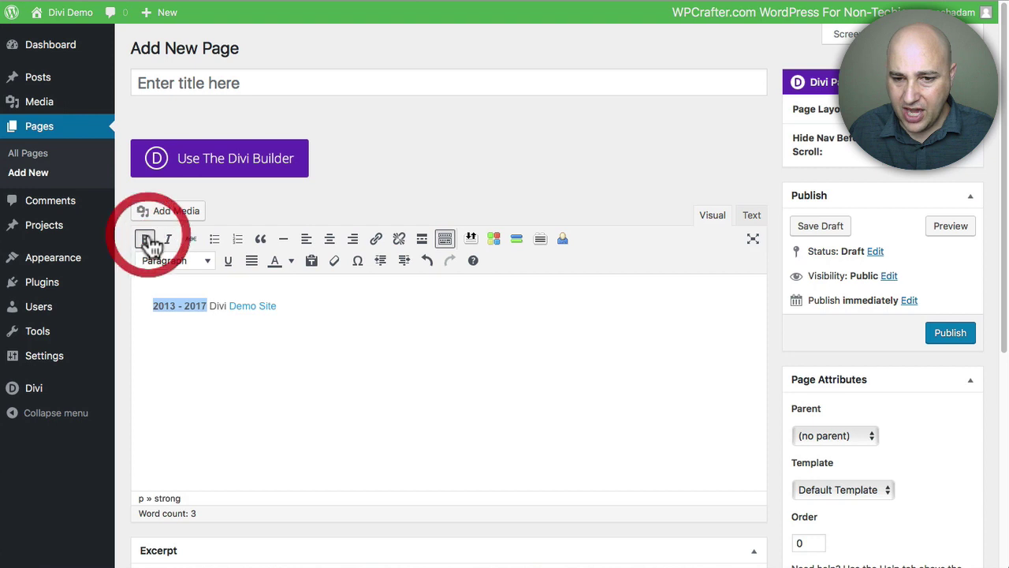
pyautogui.doubleClick(219, 305)
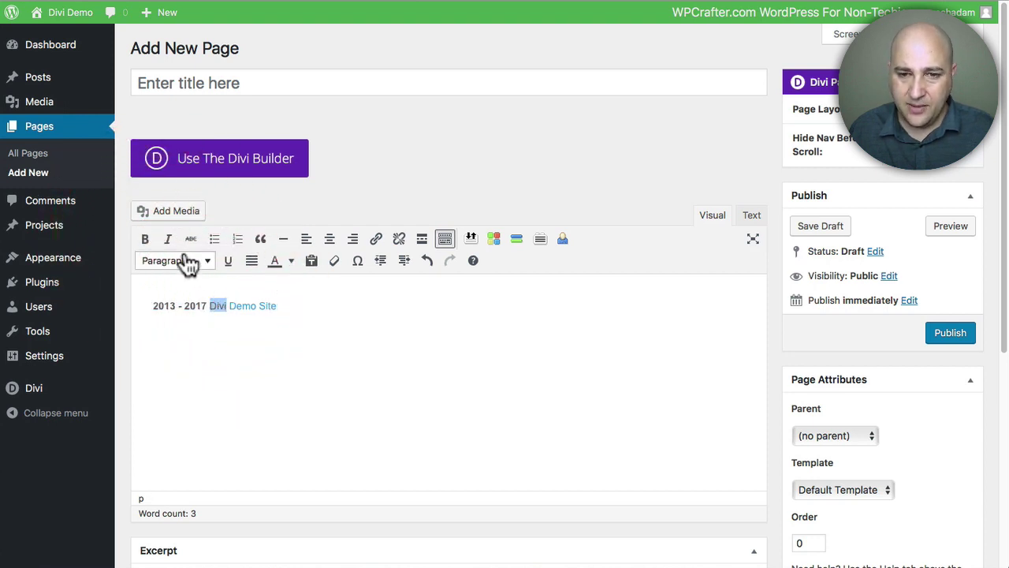
pyautogui.click(167, 239)
pyautogui.click(253, 343)
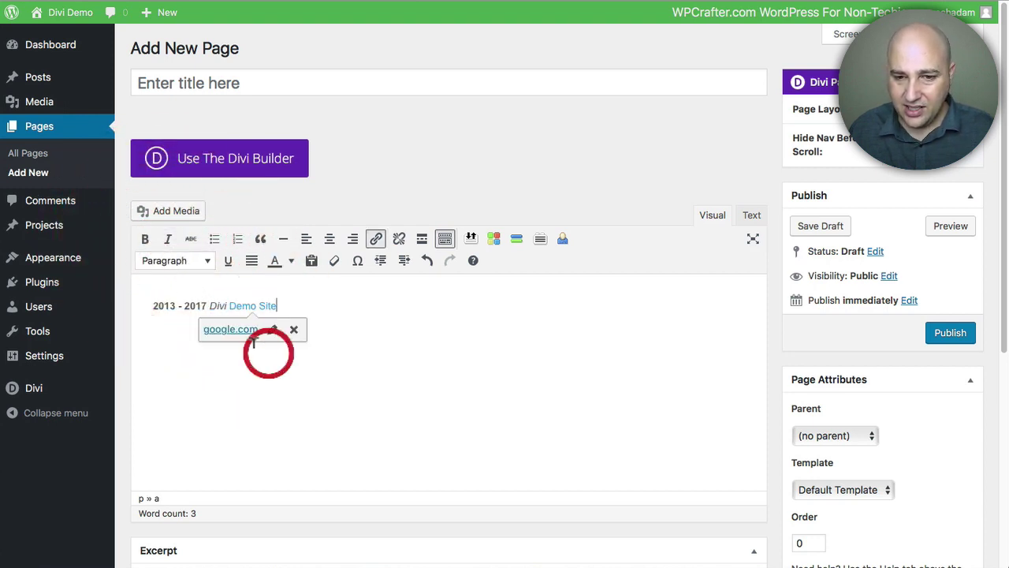
pyautogui.click(356, 287)
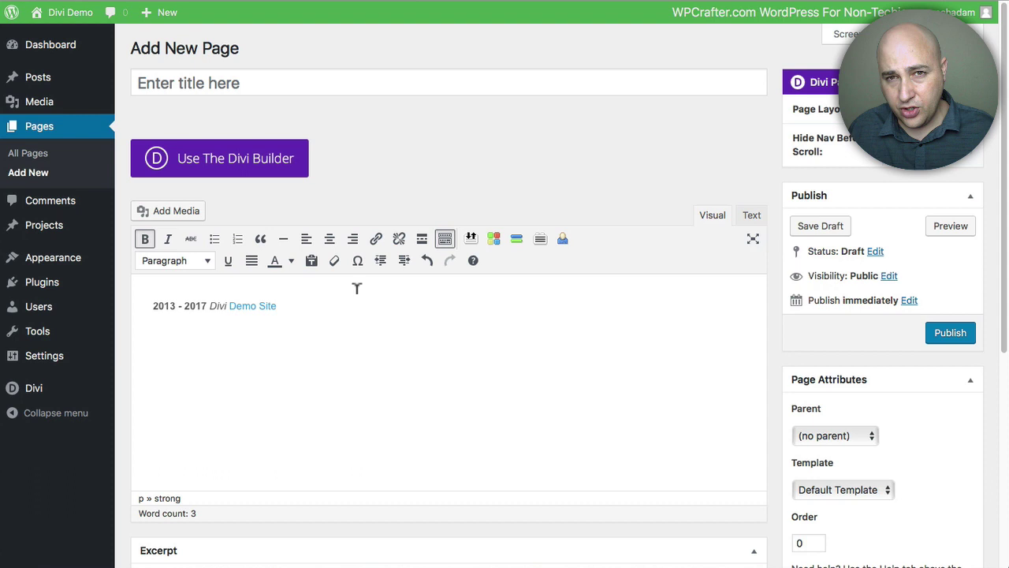
# Step: Show the page content as HTML and copy the whole line of footer code
pyautogui.click(753, 215)
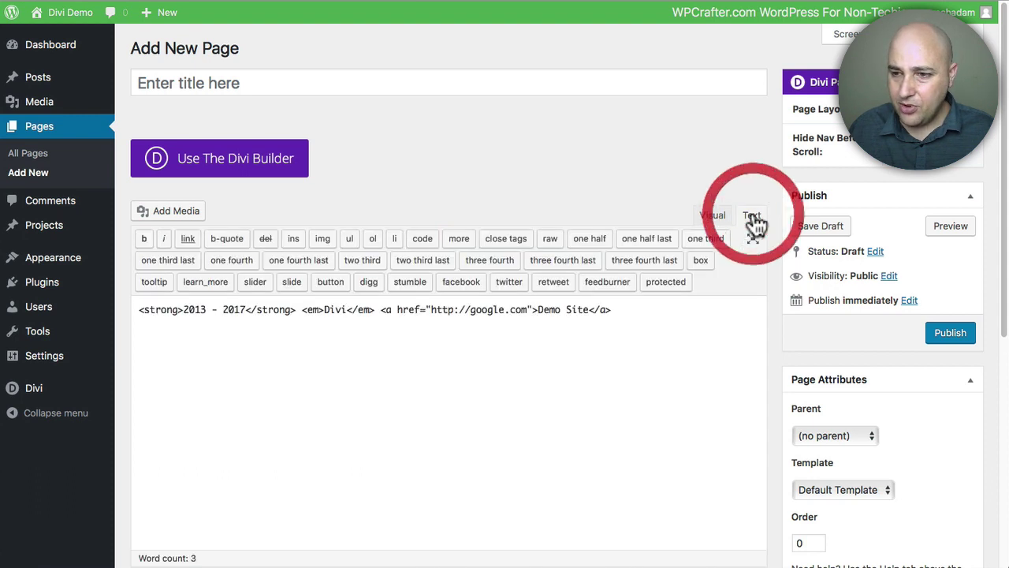
pyautogui.tripleClick(613, 304)
pyautogui.hotkey('ctrl', 'c')
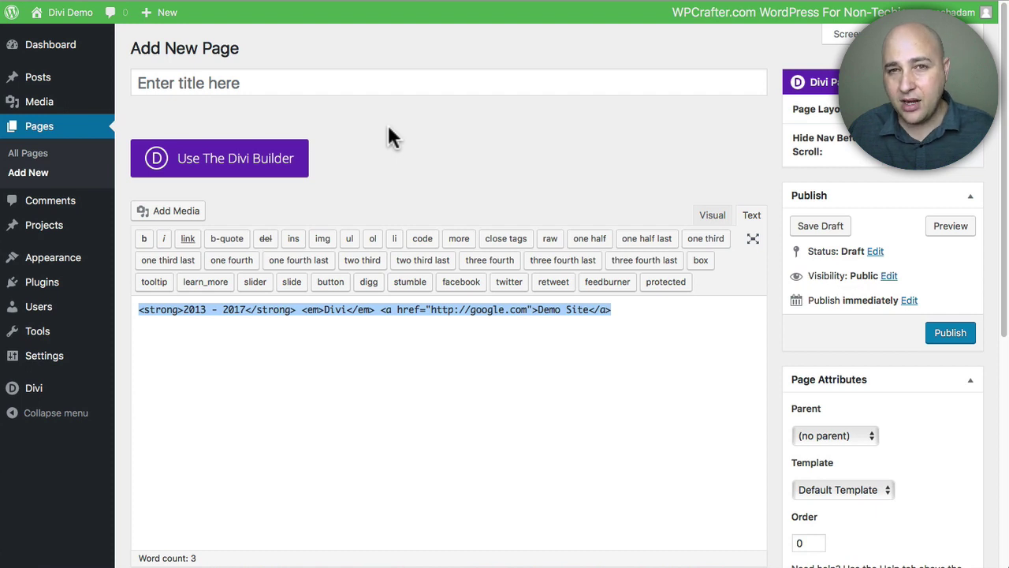
# Step: Open the Divi Theme Customizer and show the site footer in the preview
pyautogui.moveTo(61, 271)
pyautogui.click(149, 279)
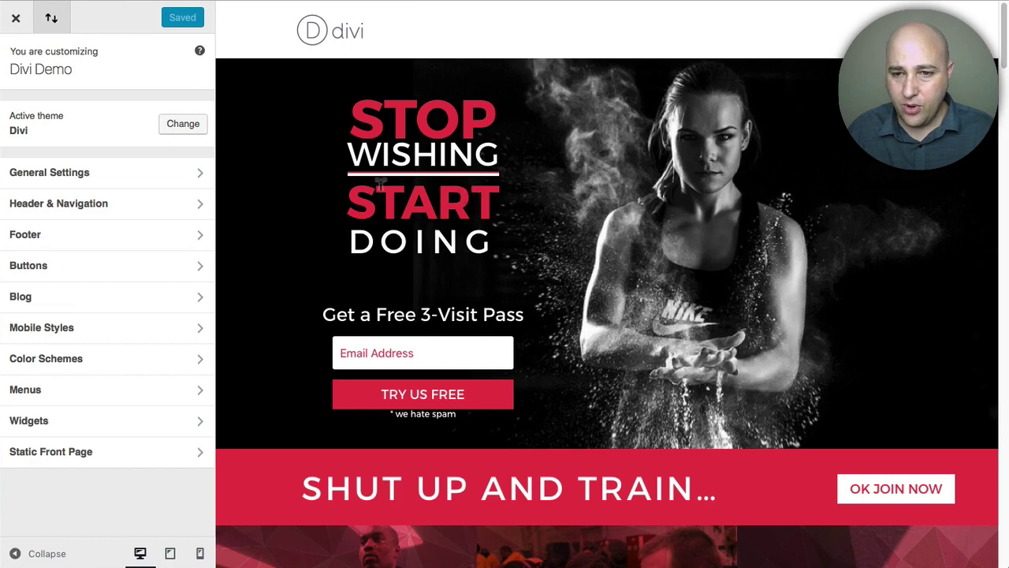
pyautogui.scroll(-10, 776, 162)
pyautogui.scroll(-10, 775, 156)
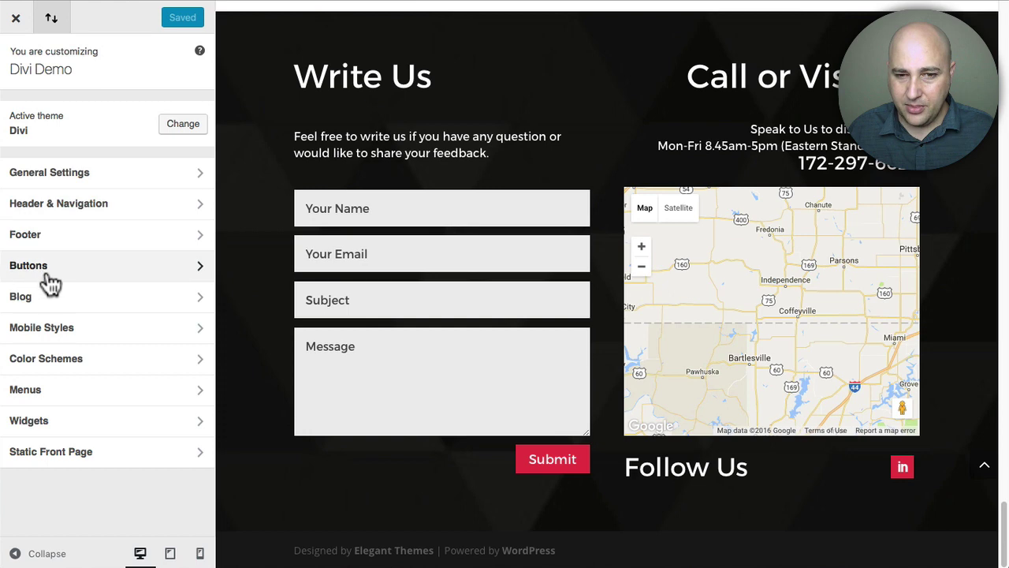
# Step: Open the footer's Bottom Bar settings and paste the copied HTML line as the footer credits
pyautogui.click(50, 234)
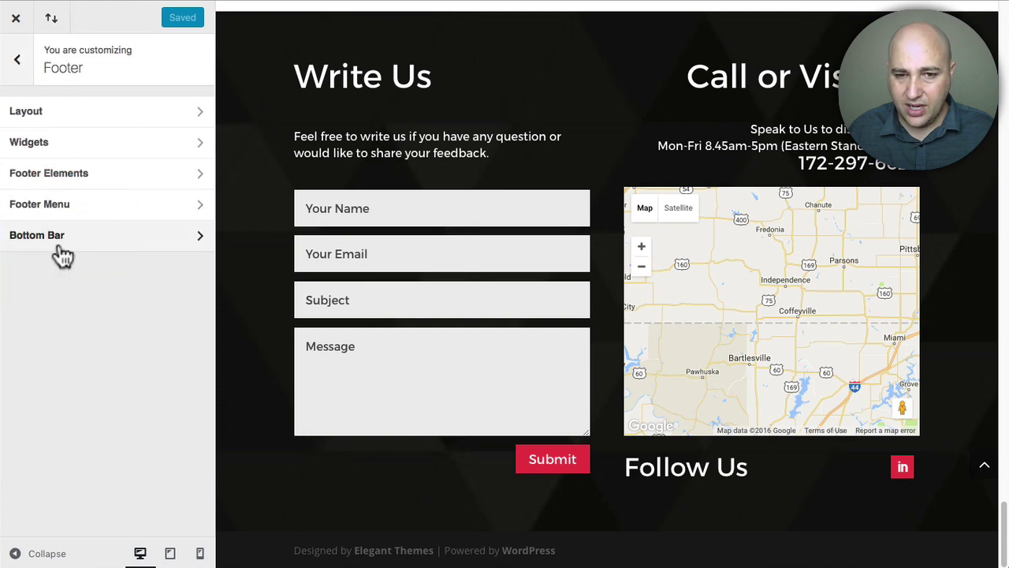
pyautogui.click(54, 240)
pyautogui.moveTo(217, 163); pyautogui.dragTo(100, 483)
pyautogui.click(90, 464)
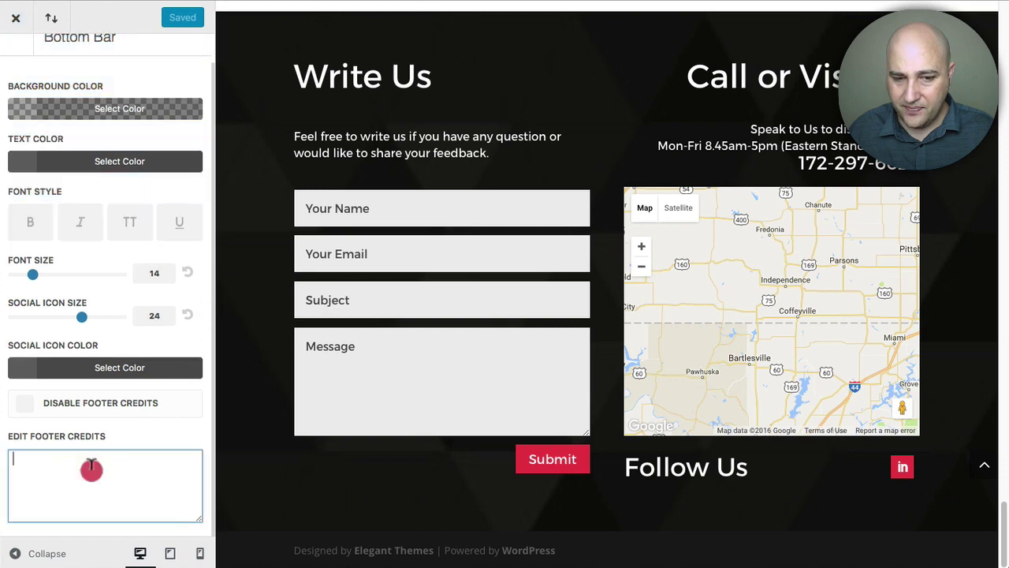
pyautogui.hotkey('ctrl', 'v')
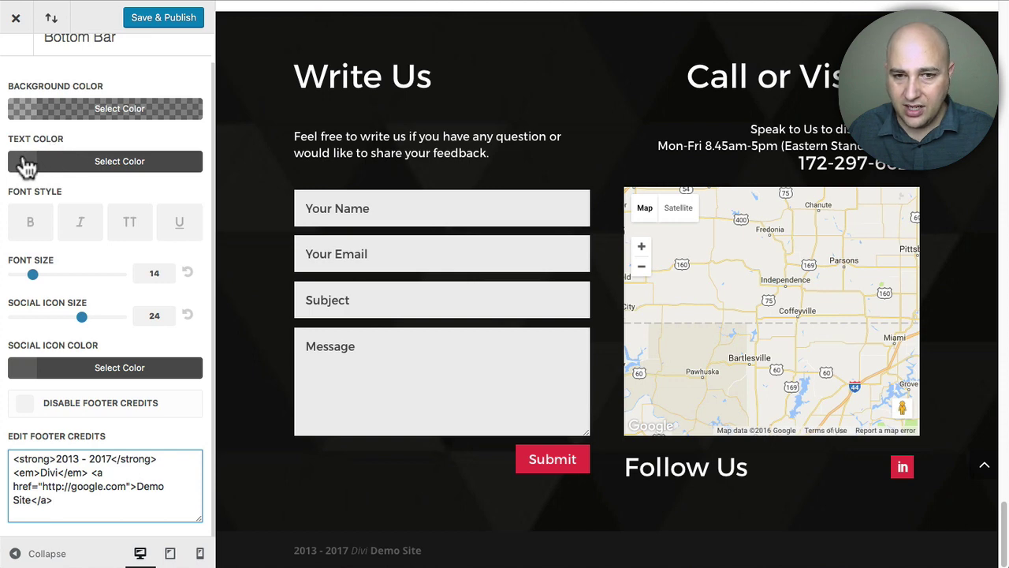
# Step: Set the bottom bar's text color to white (#ffffff) and close the color picker
pyautogui.click(26, 160)
pyautogui.moveTo(12, 293)
pyautogui.mouseDown()
pyautogui.moveTo(18, 205)
pyautogui.moveTo(22, 218)
pyautogui.mouseUp()
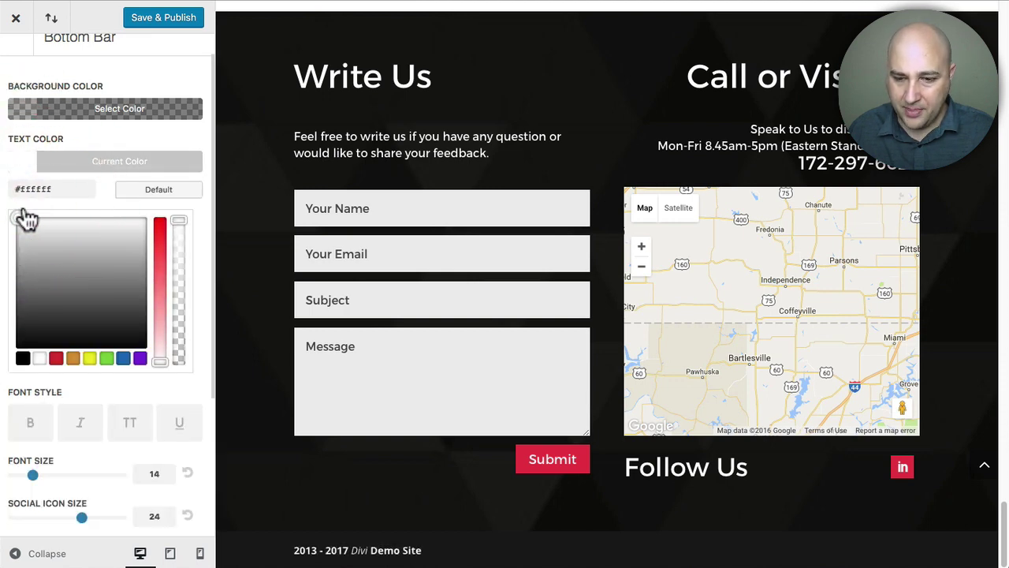
pyautogui.click(108, 146)
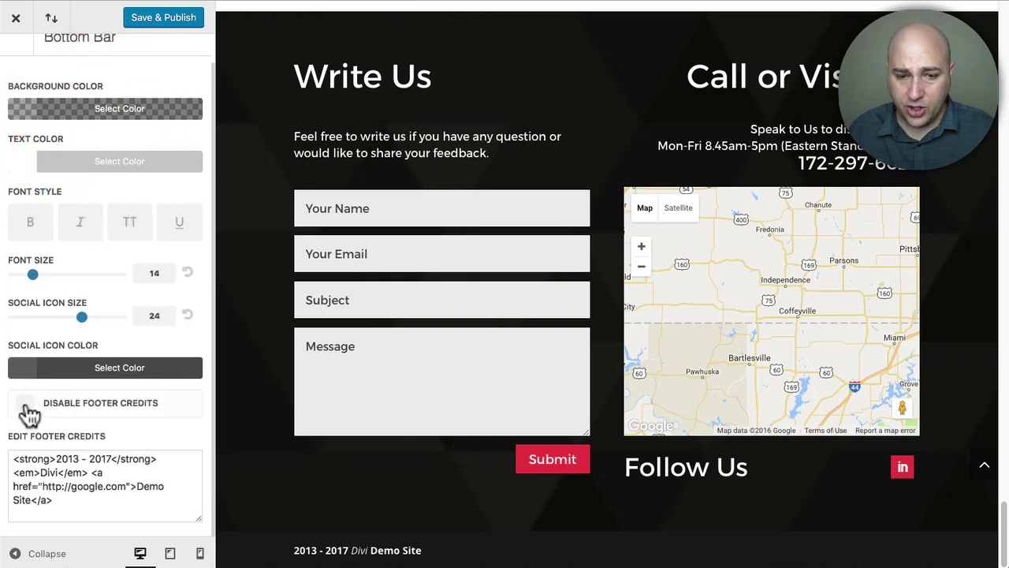
# Step: Try disabling the footer credits, re-enable them, and check the footer in the preview
pyautogui.click(26, 405)
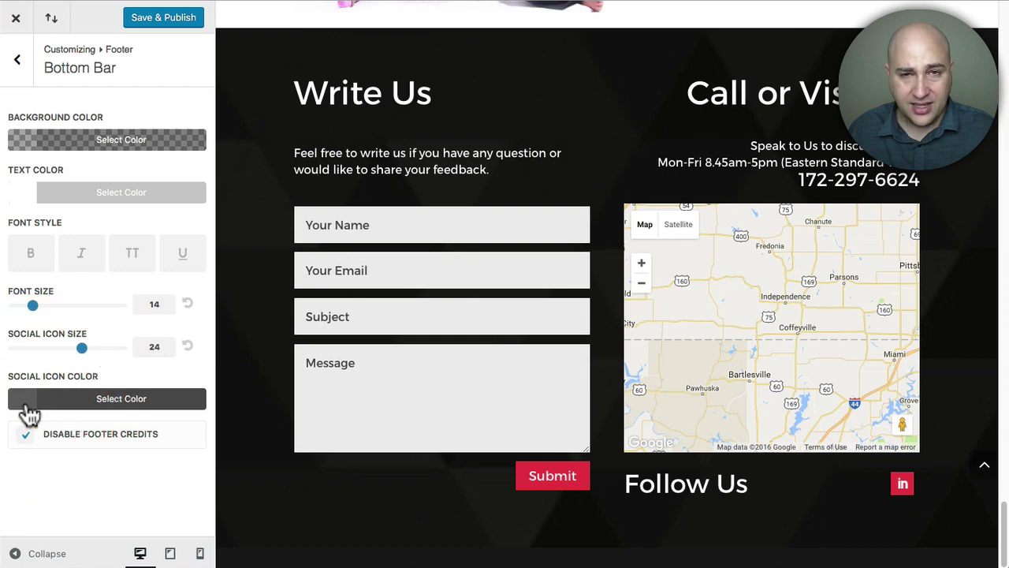
pyautogui.click(25, 436)
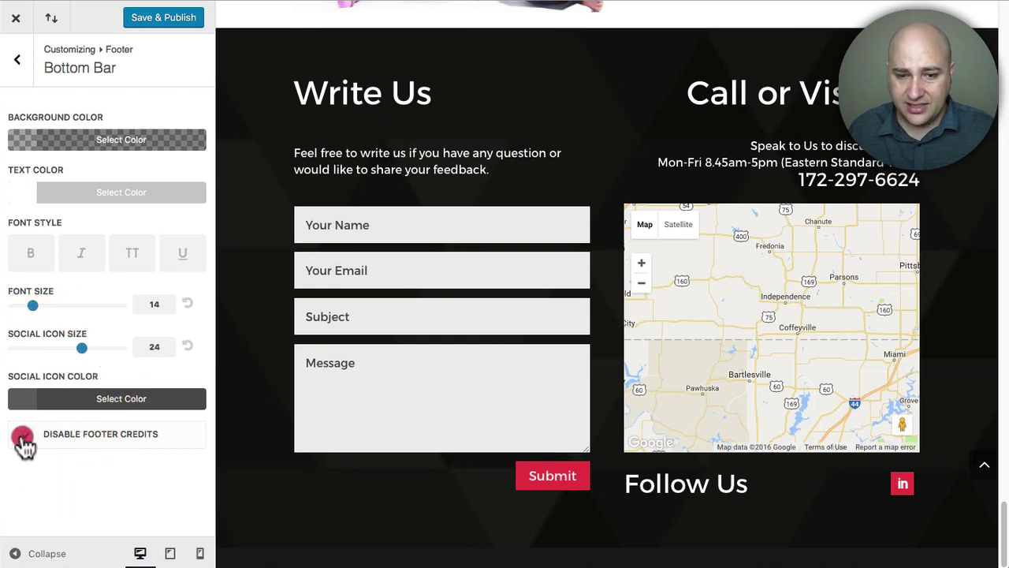
pyautogui.scroll(-1, 99, 394)
pyautogui.scroll(1, 100, 380)
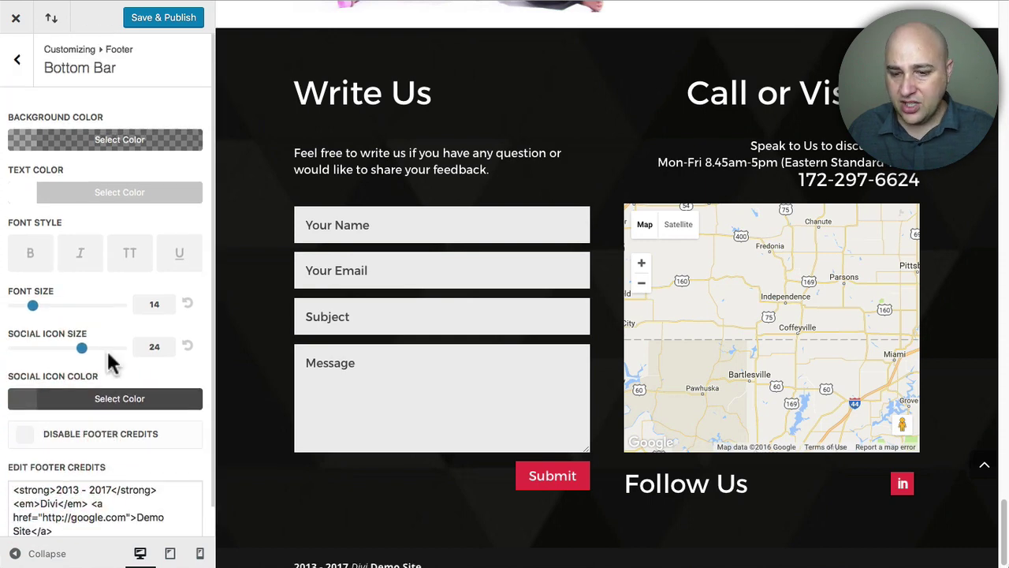
pyautogui.click(247, 477)
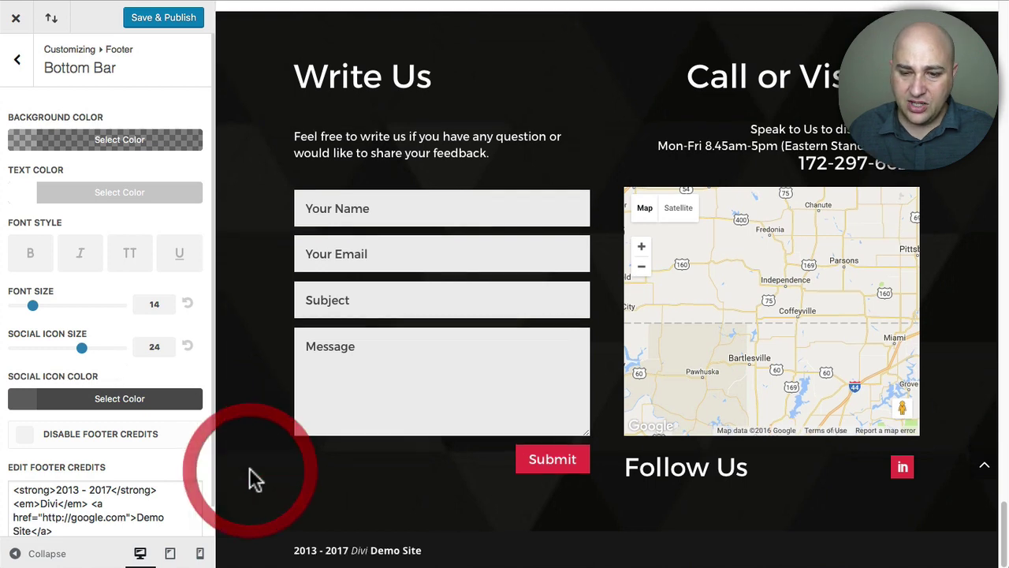